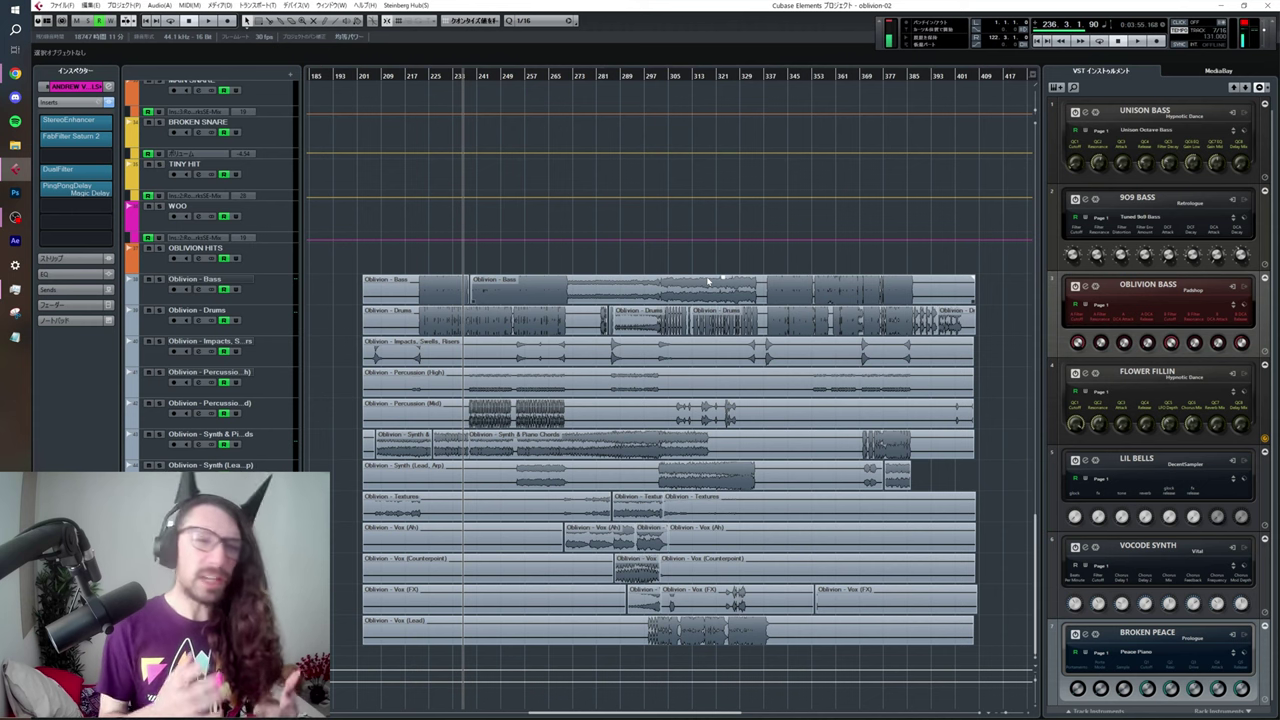
- Zoom in on the opening bars 1–61 and play the opening section
{"action": "key", "text": "g"}
{"action": "key", "text": "g"}
{"action": "key", "text": "g"}
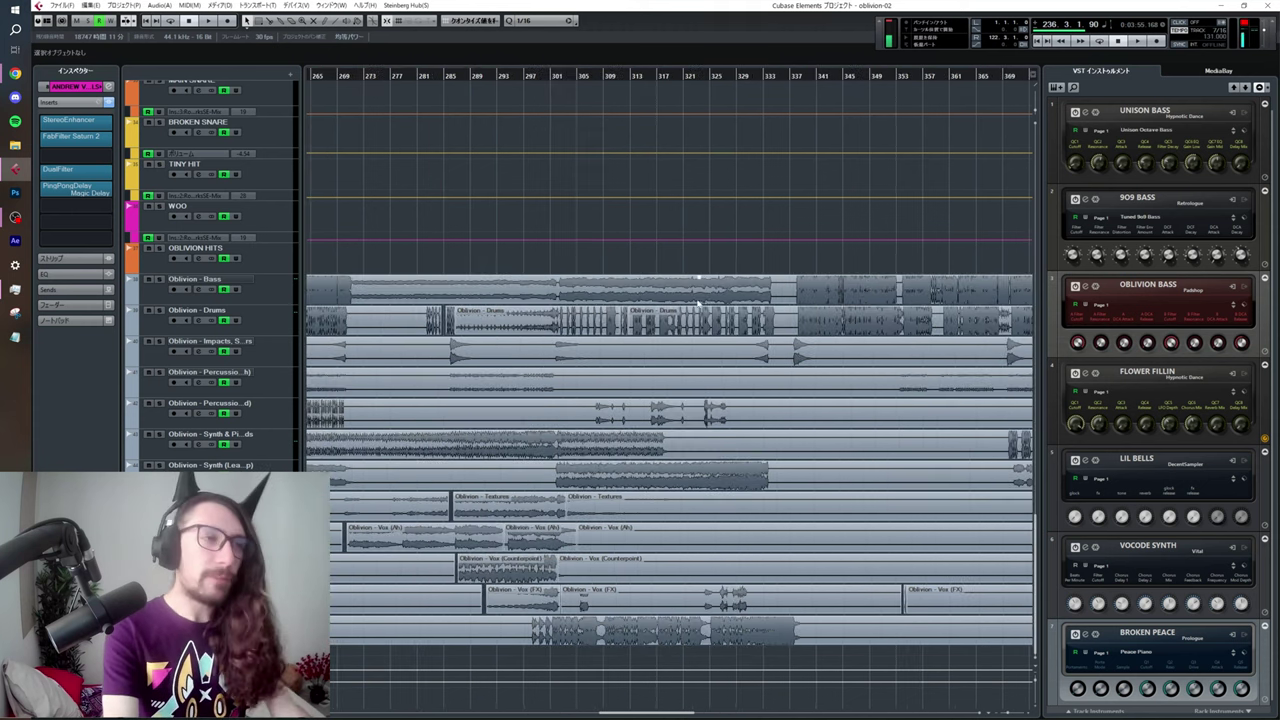
{"action": "scroll", "coordinate": [360, 310], "scroll_direction": "up", "scroll_amount": 10}
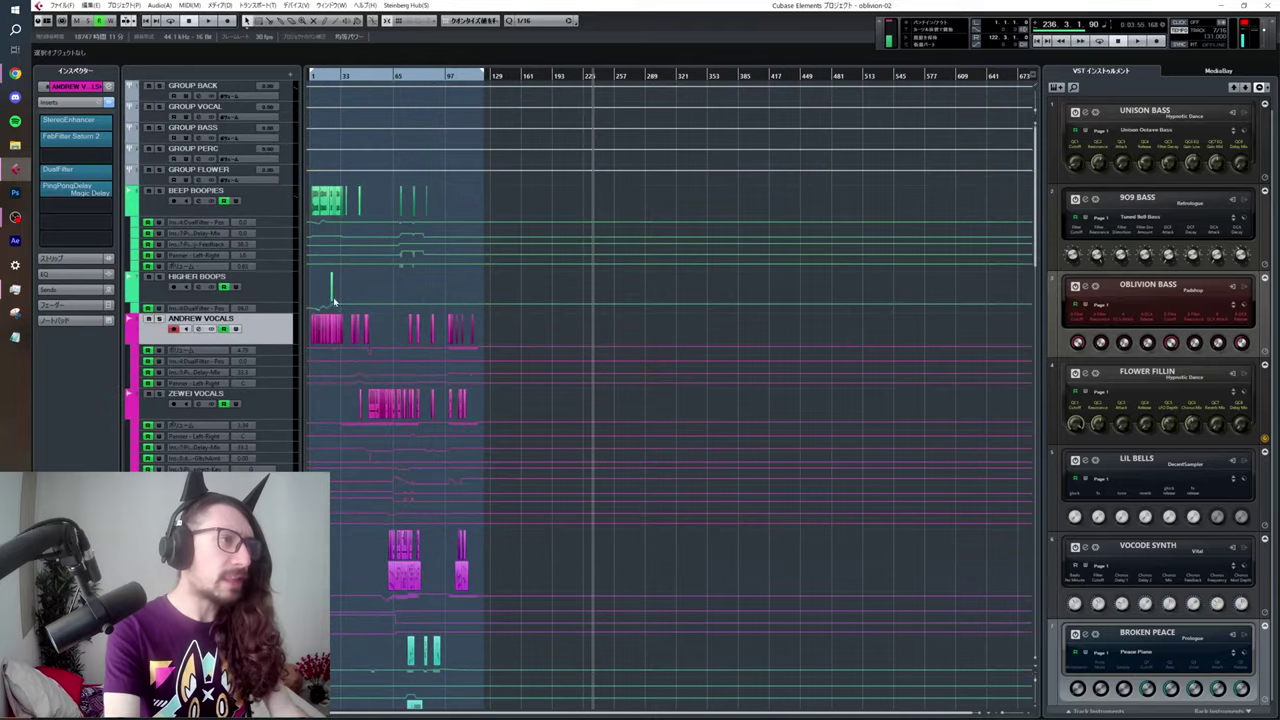
{"action": "key", "text": "h"}
{"action": "key", "text": "h"}
{"action": "key", "text": "h"}
{"action": "key", "text": "h"}
{"action": "key", "text": "h"}
{"action": "key", "text": "h"}
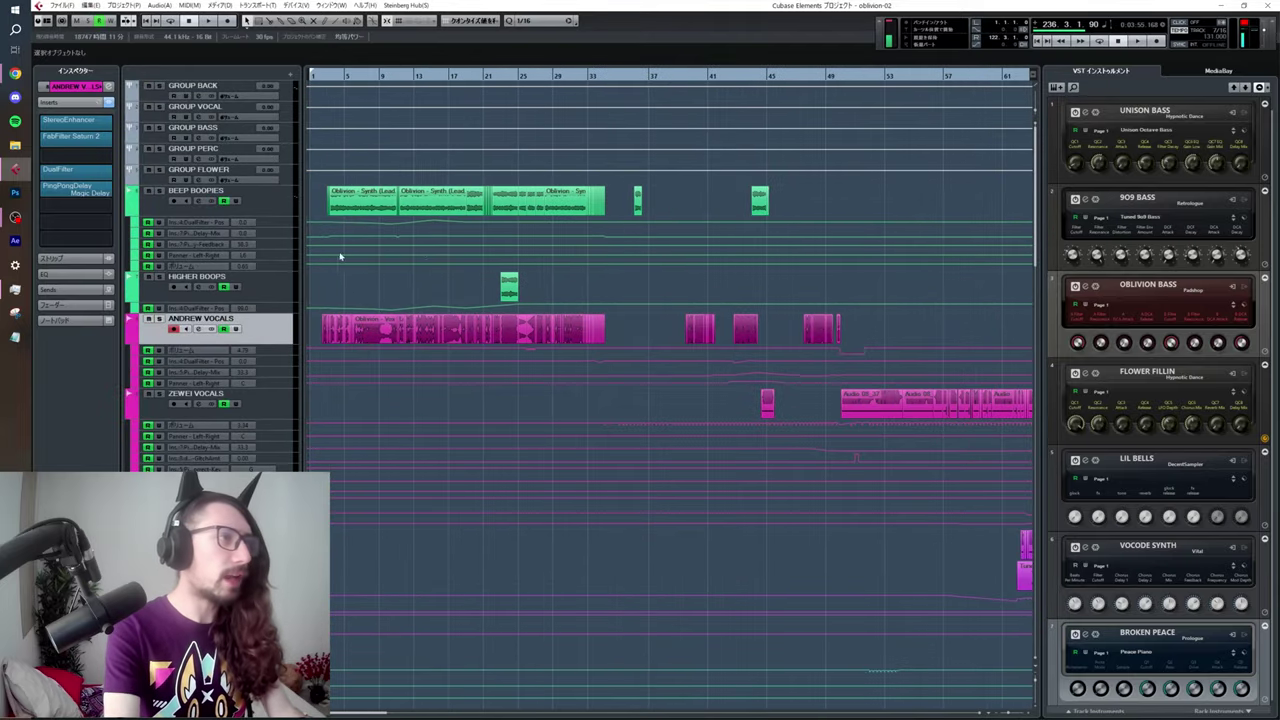
{"action": "key", "text": "h"}
{"action": "key", "text": "h"}
{"action": "key", "text": "g"}
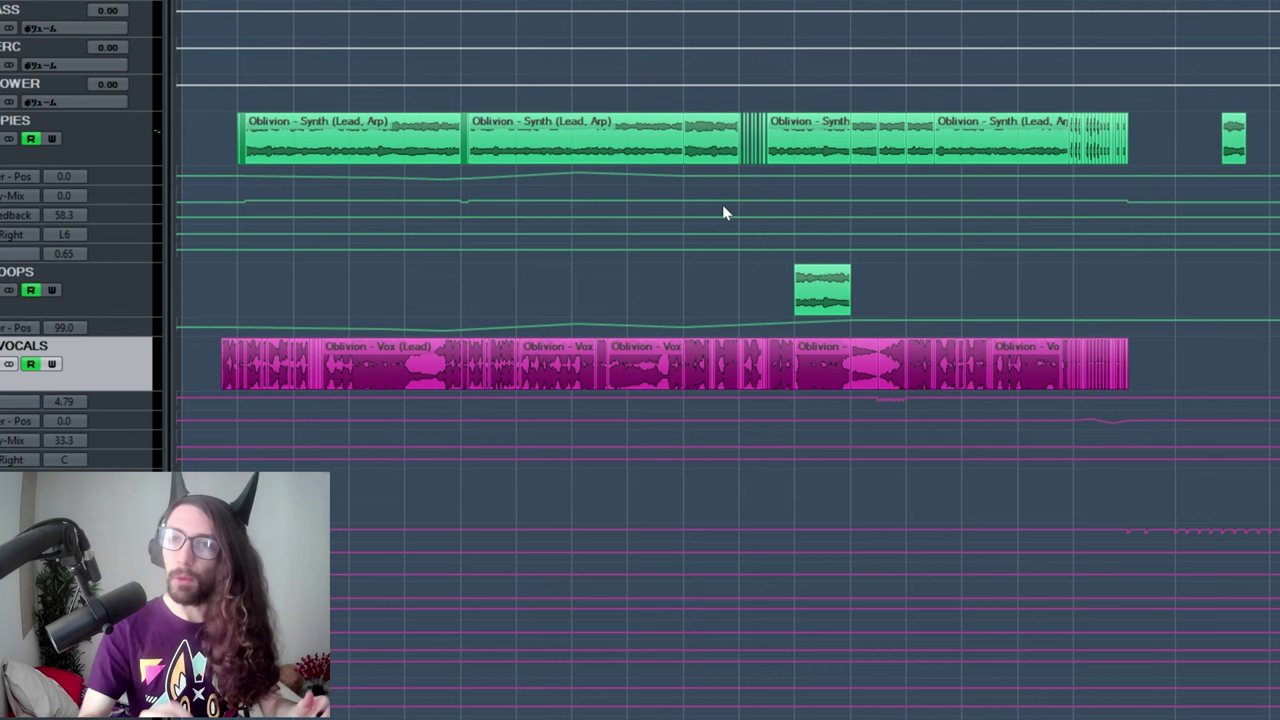
{"action": "key", "text": "space"}
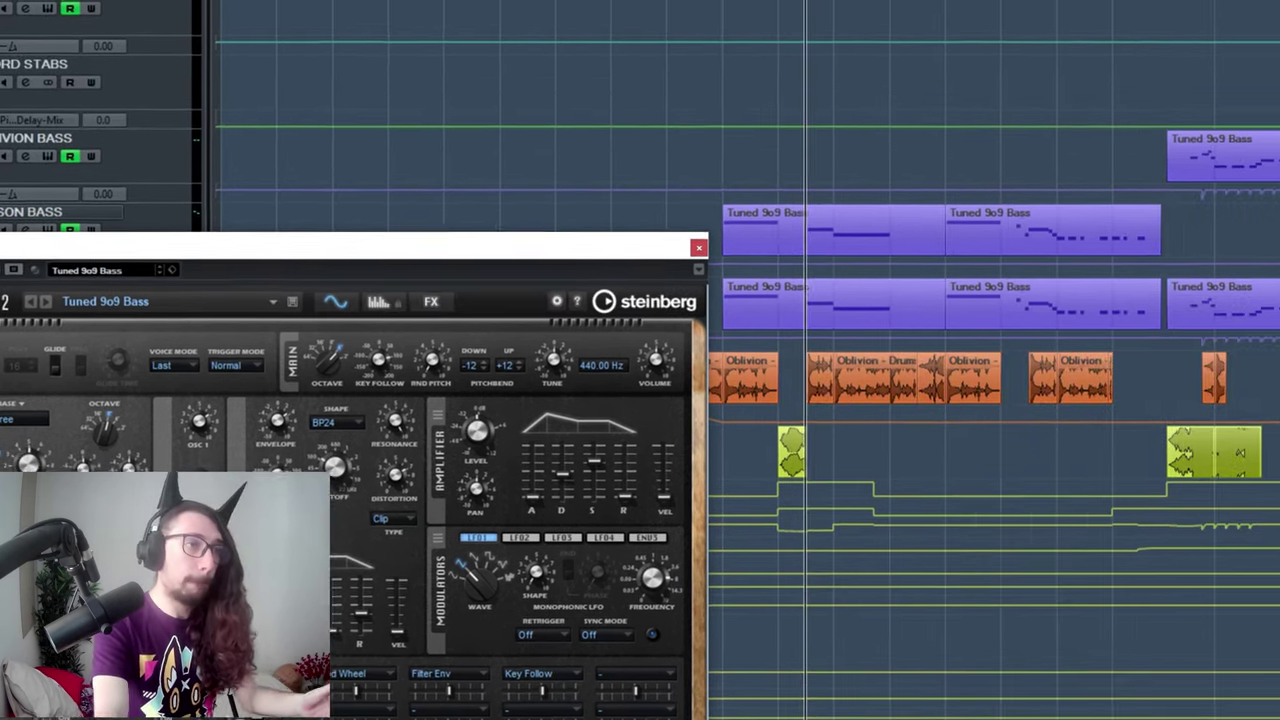
- Stop playback of the opening section
{"action": "key", "text": "space"}
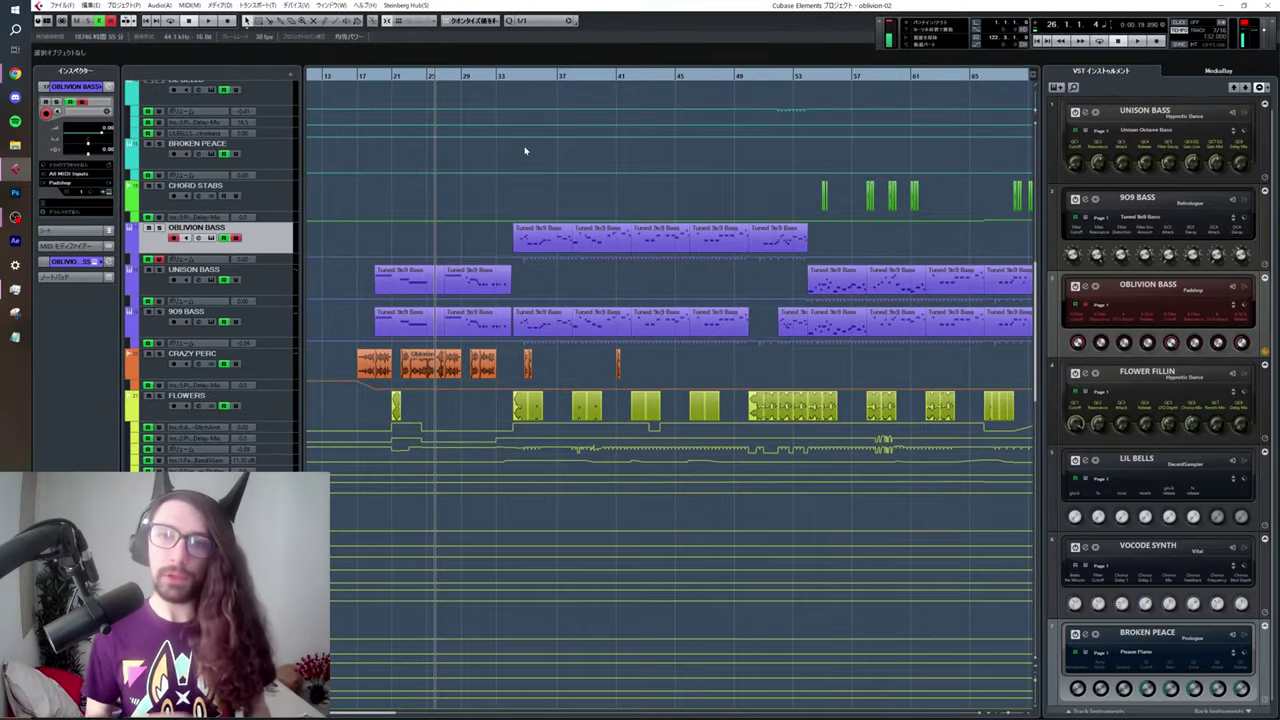
- Zoom out, then enlarge the tracks so the FLOWERS waveforms around bars 30–52 are visible
{"action": "scroll", "coordinate": [524, 150], "scroll_direction": "down", "scroll_amount": 10}
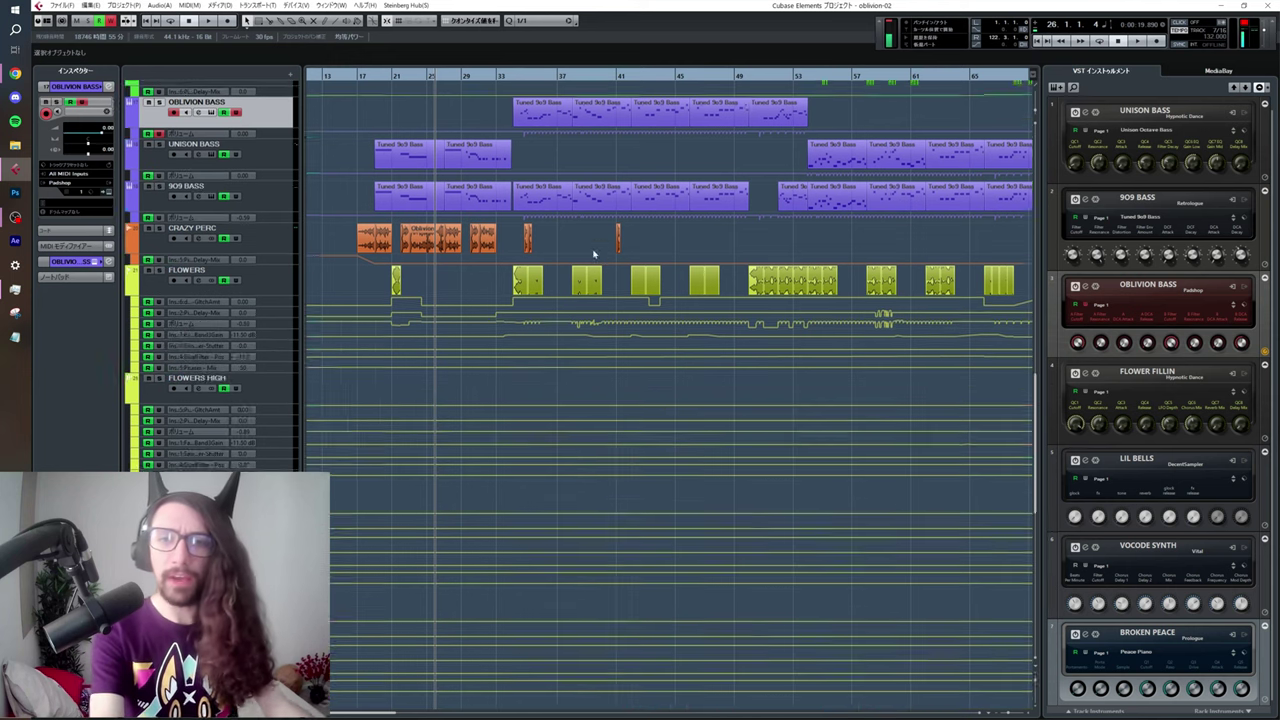
{"action": "key", "text": "shift+f"}
{"action": "scroll", "coordinate": [747, 376], "scroll_direction": "up", "scroll_amount": 6}
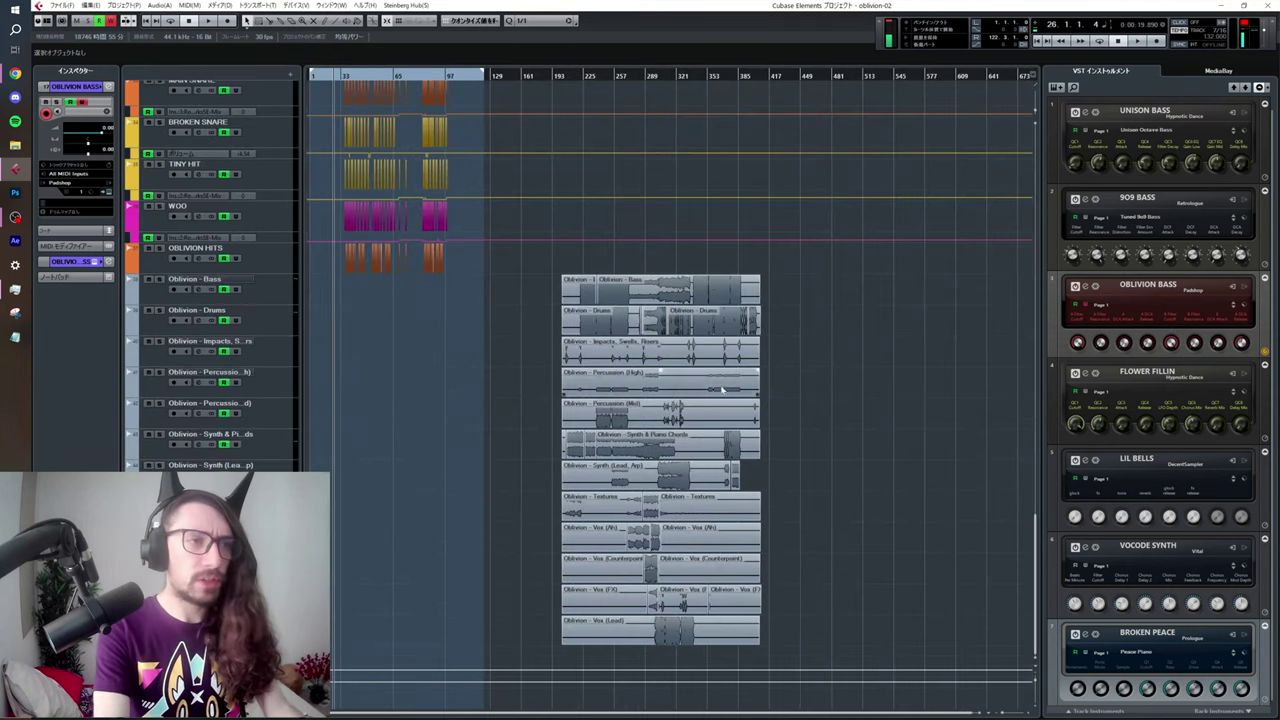
{"action": "key", "text": "Down"}
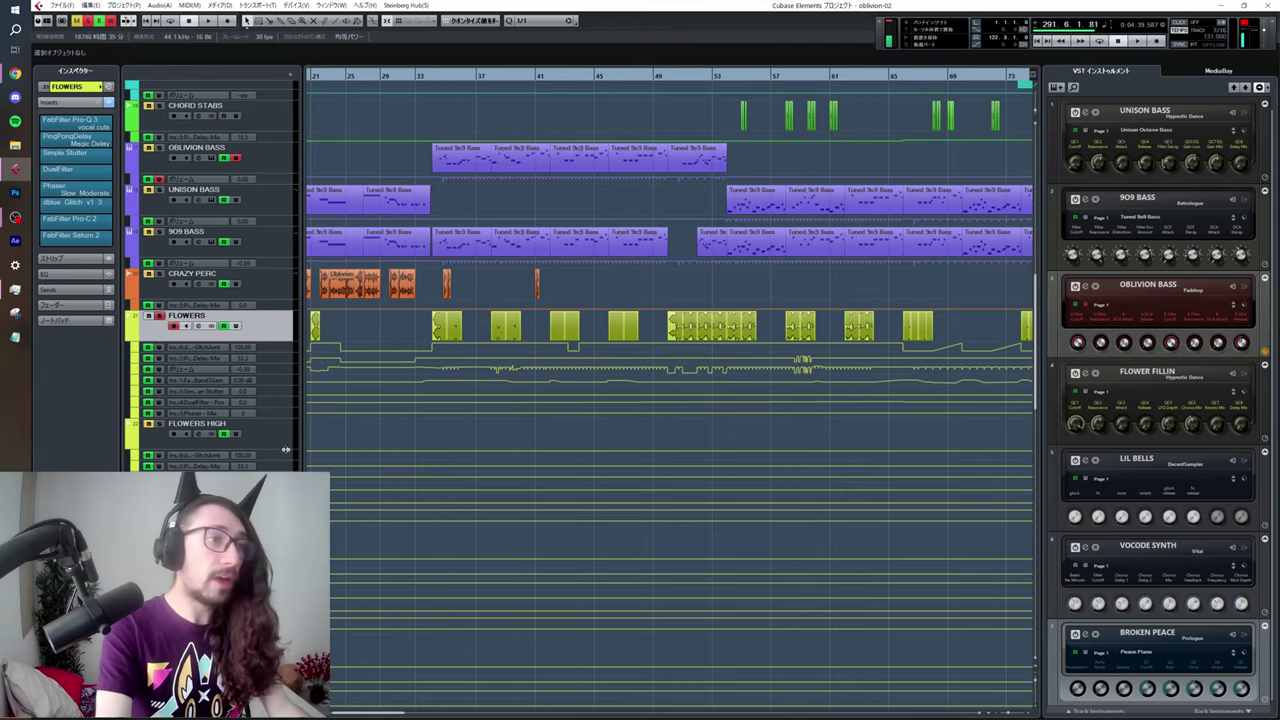
{"action": "scroll", "coordinate": [396, 398], "scroll_direction": "up", "scroll_amount": 5}
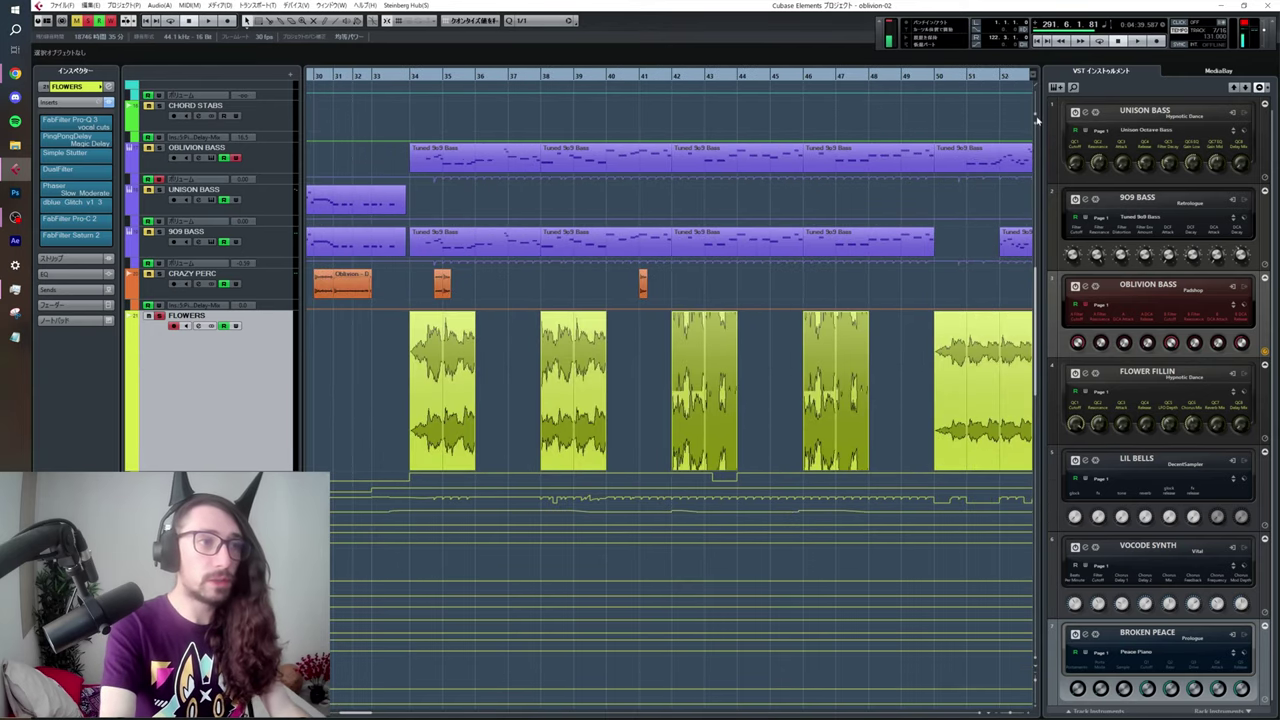
{"action": "left_click", "coordinate": [70, 119]}
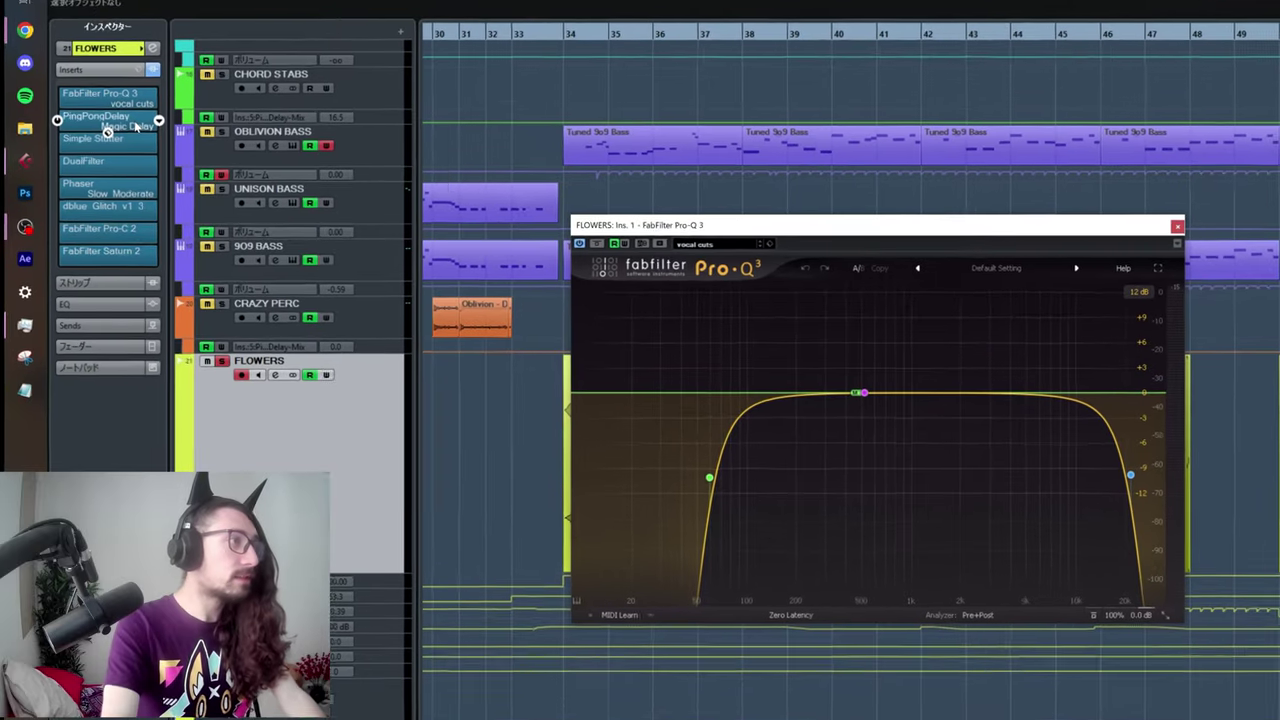
{"action": "left_click", "coordinate": [93, 137]}
{"action": "left_click", "coordinate": [127, 141]}
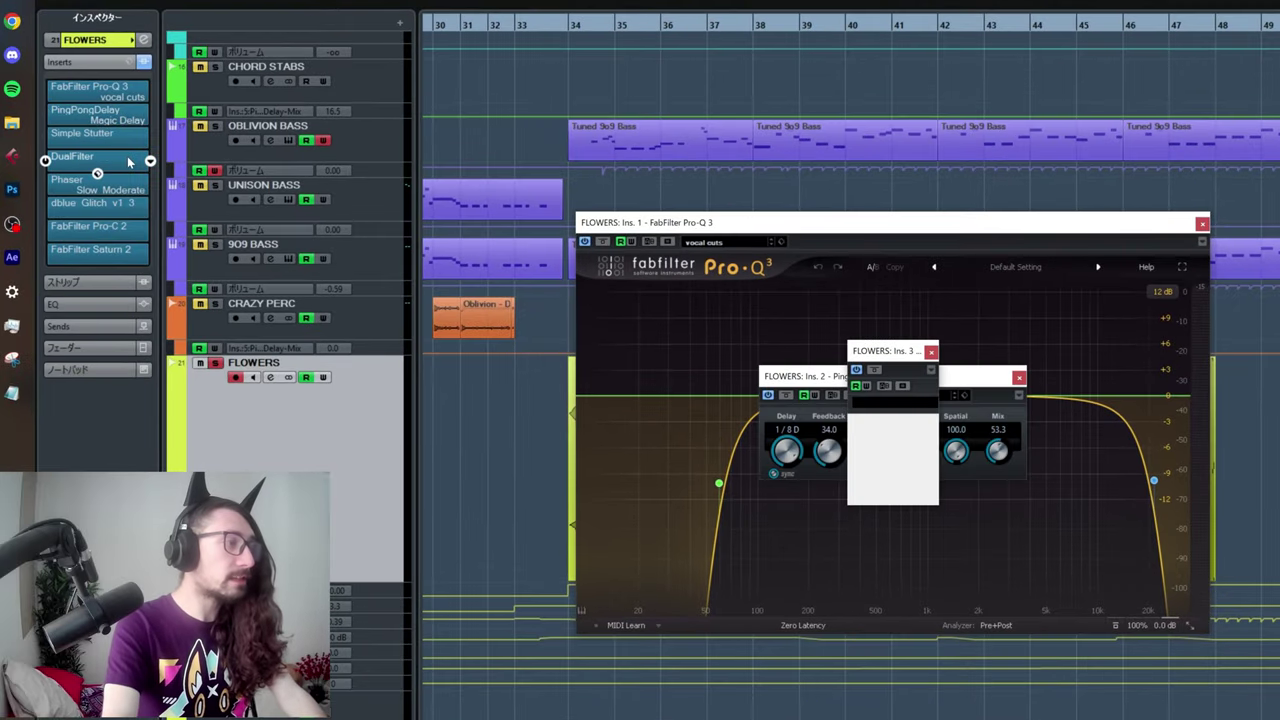
{"action": "left_click", "coordinate": [127, 159]}
{"action": "left_click", "coordinate": [127, 186]}
{"action": "left_click", "coordinate": [127, 205]}
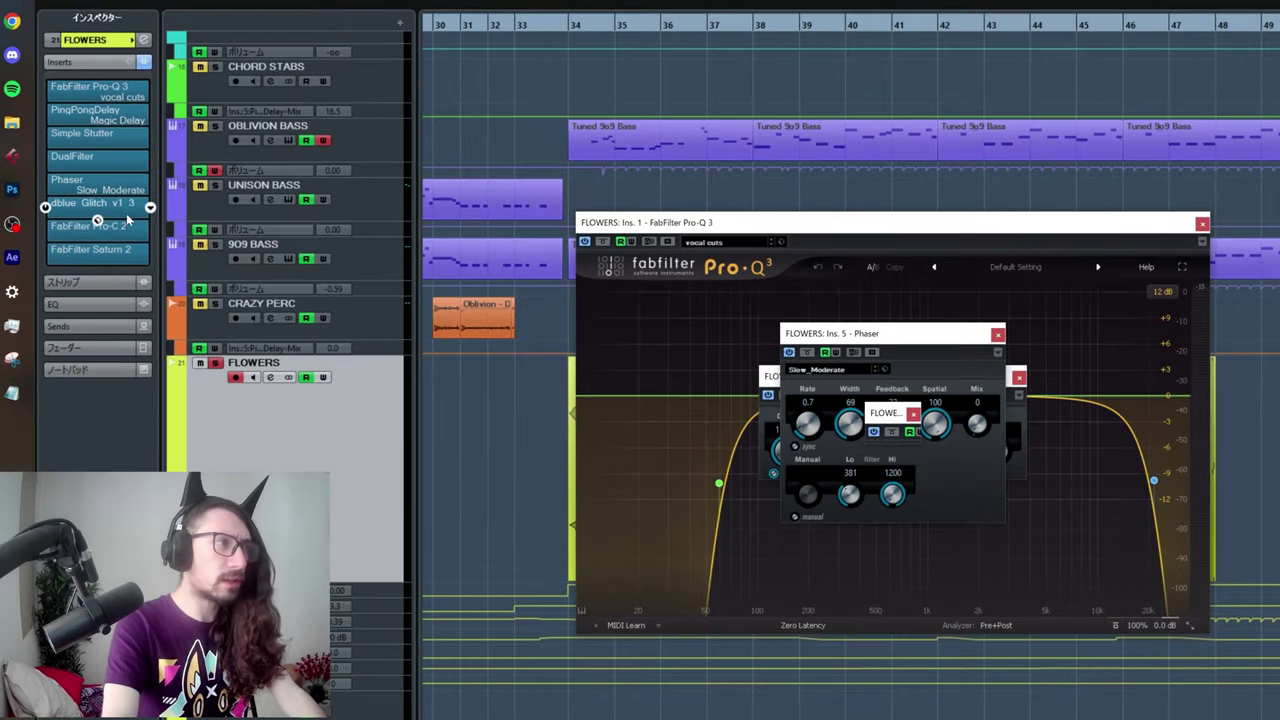
{"action": "left_click", "coordinate": [127, 227]}
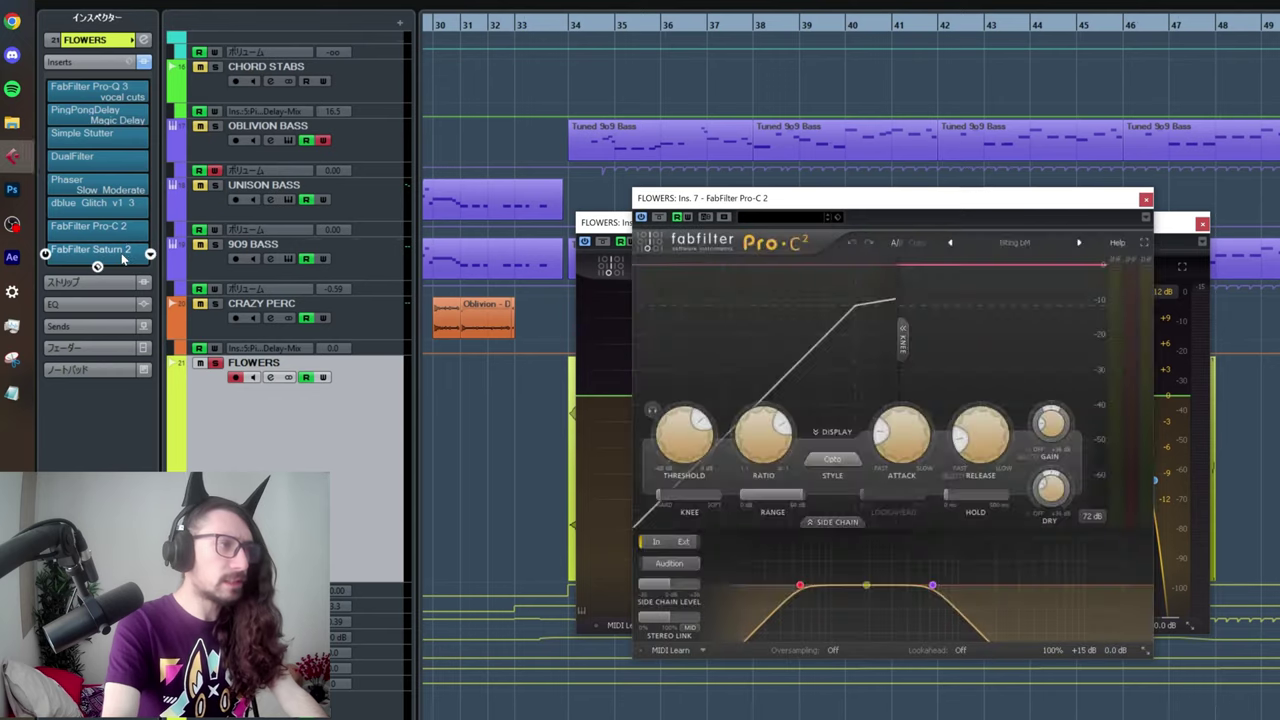
{"action": "left_click", "coordinate": [125, 249]}
{"action": "scroll", "coordinate": [290, 300], "scroll_direction": "down", "scroll_amount": 5}
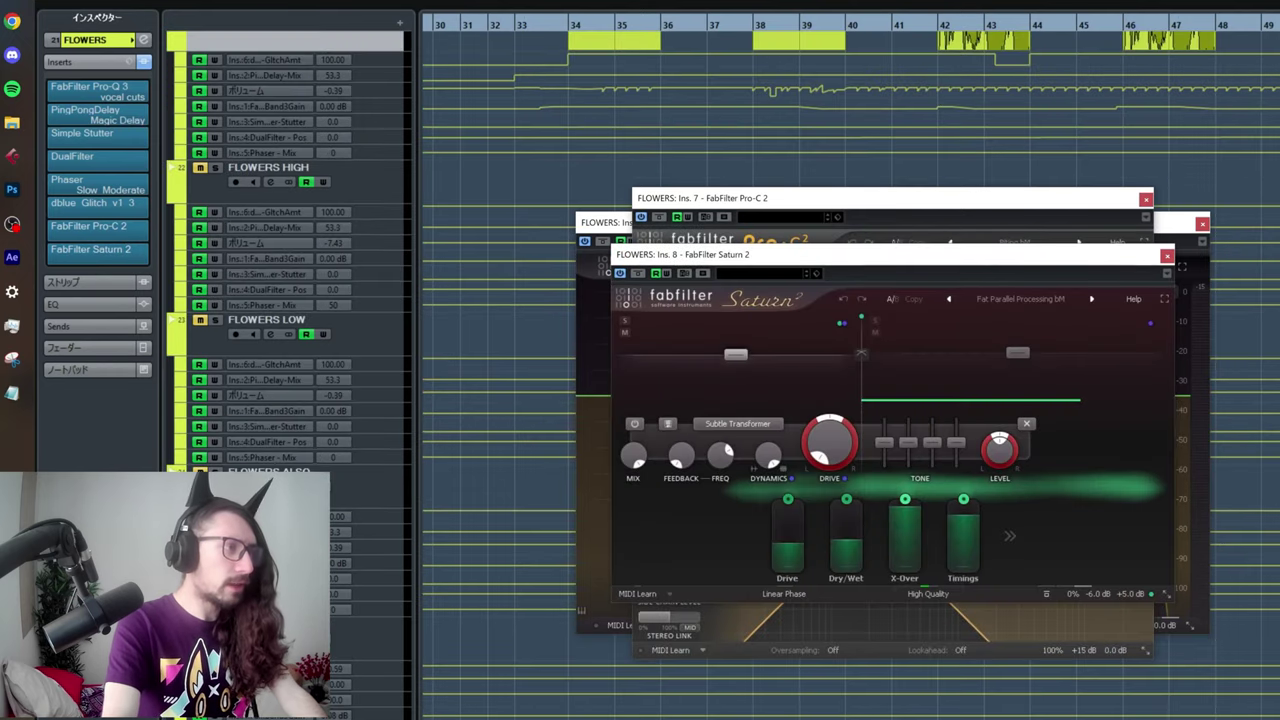
{"action": "scroll", "coordinate": [197, 253], "scroll_direction": "up", "scroll_amount": 8}
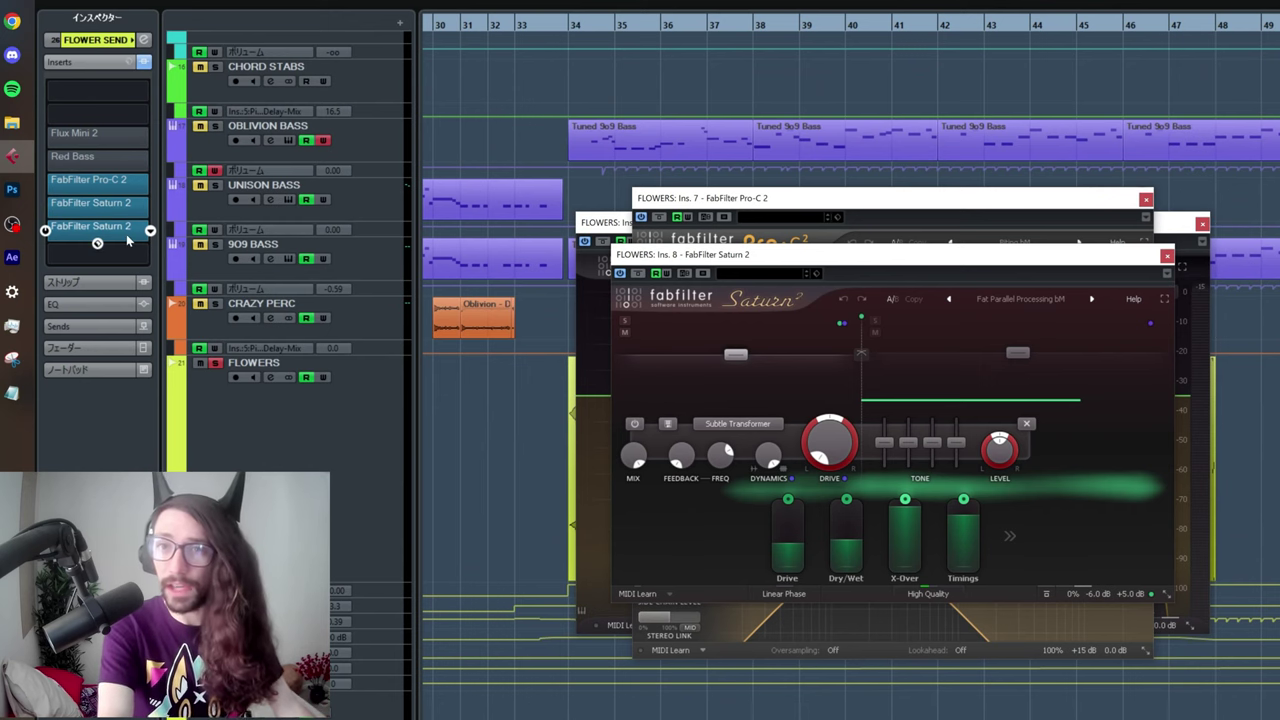
{"action": "key", "text": "Escape"}
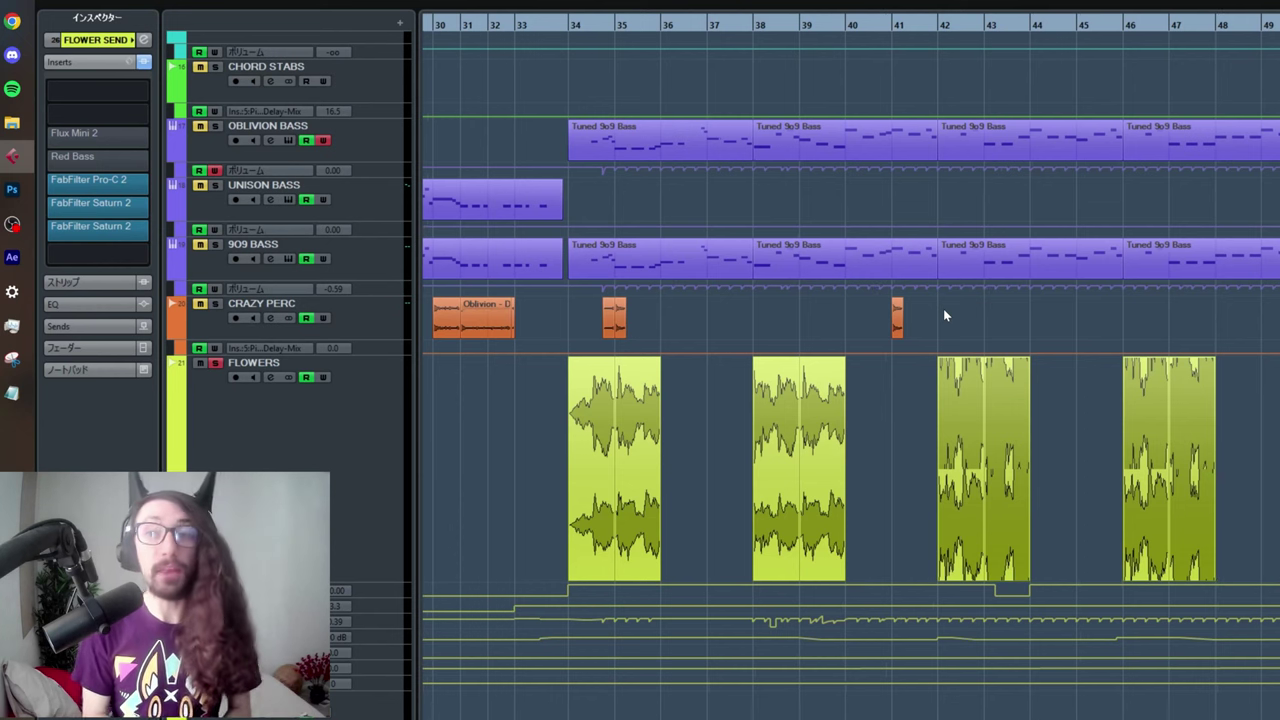
- Play from bar 34 while scrolling through the drum tracks, then stop
{"action": "key", "text": "space"}
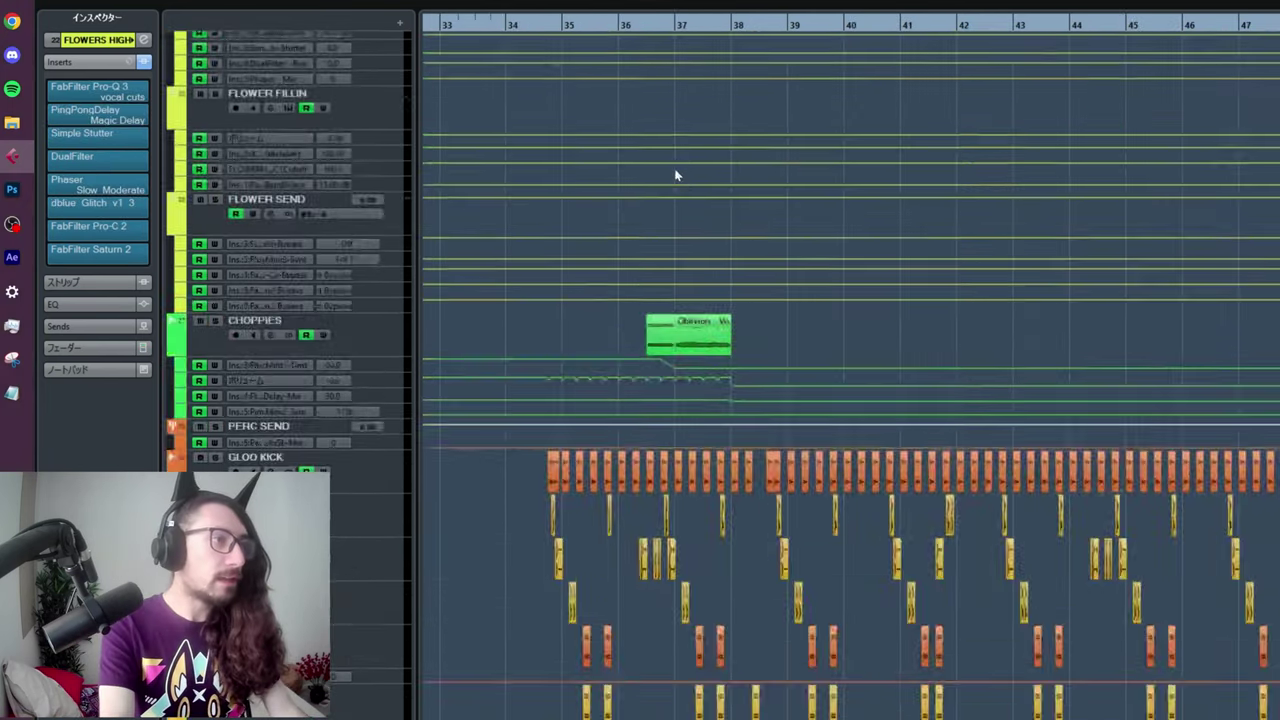
{"action": "scroll", "coordinate": [675, 175], "scroll_direction": "down", "scroll_amount": 4}
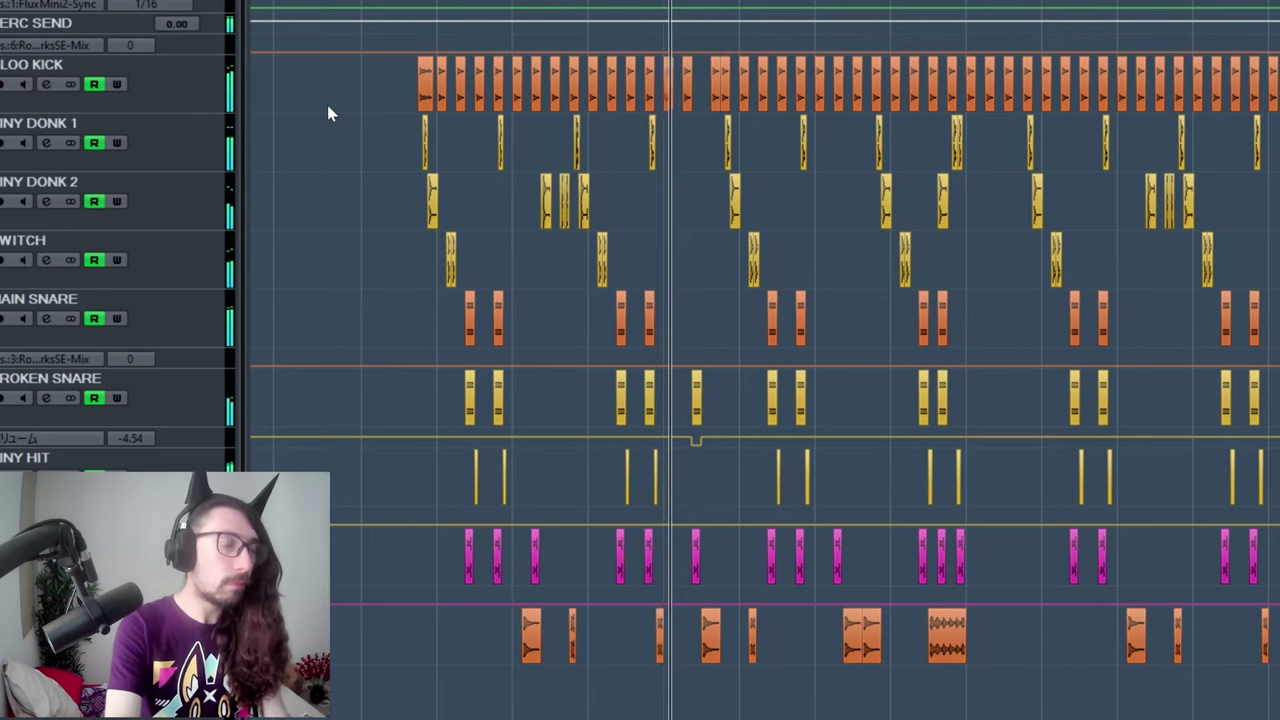
{"action": "key", "text": "space"}
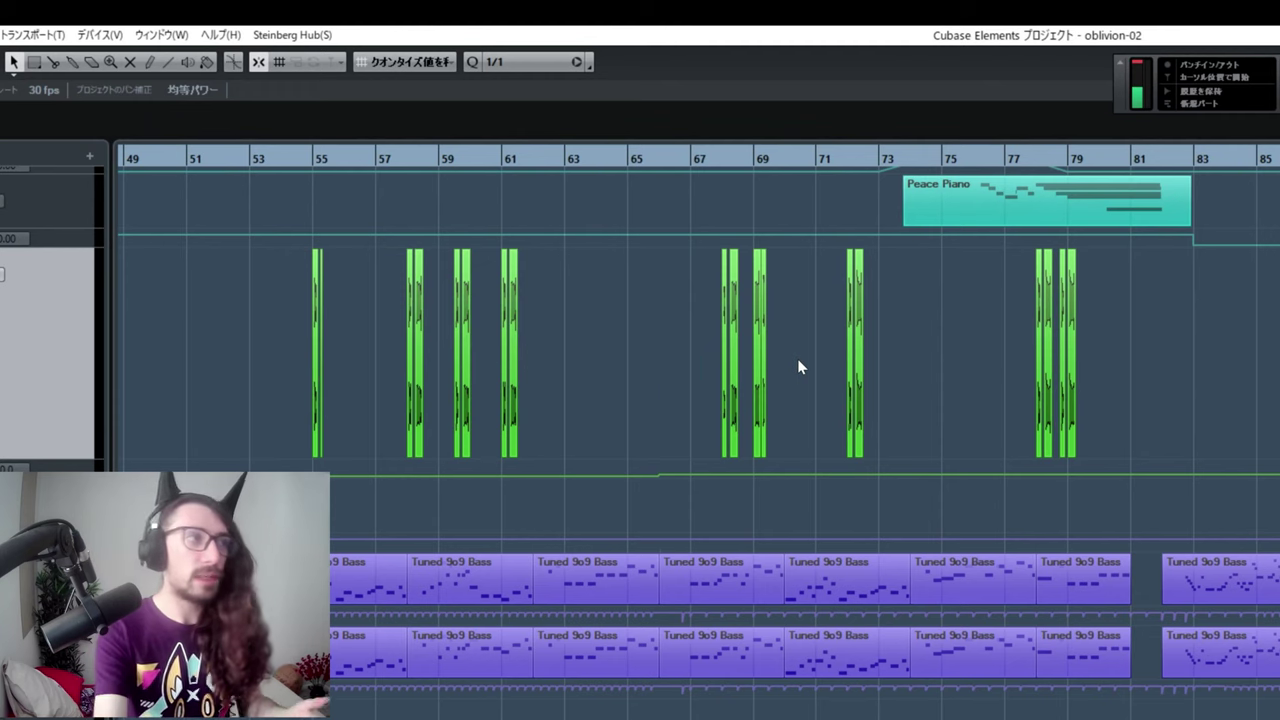
- Set the playback position near bar 58 and zoom out to show bars 1–145
{"action": "left_click", "coordinate": [419, 172]}
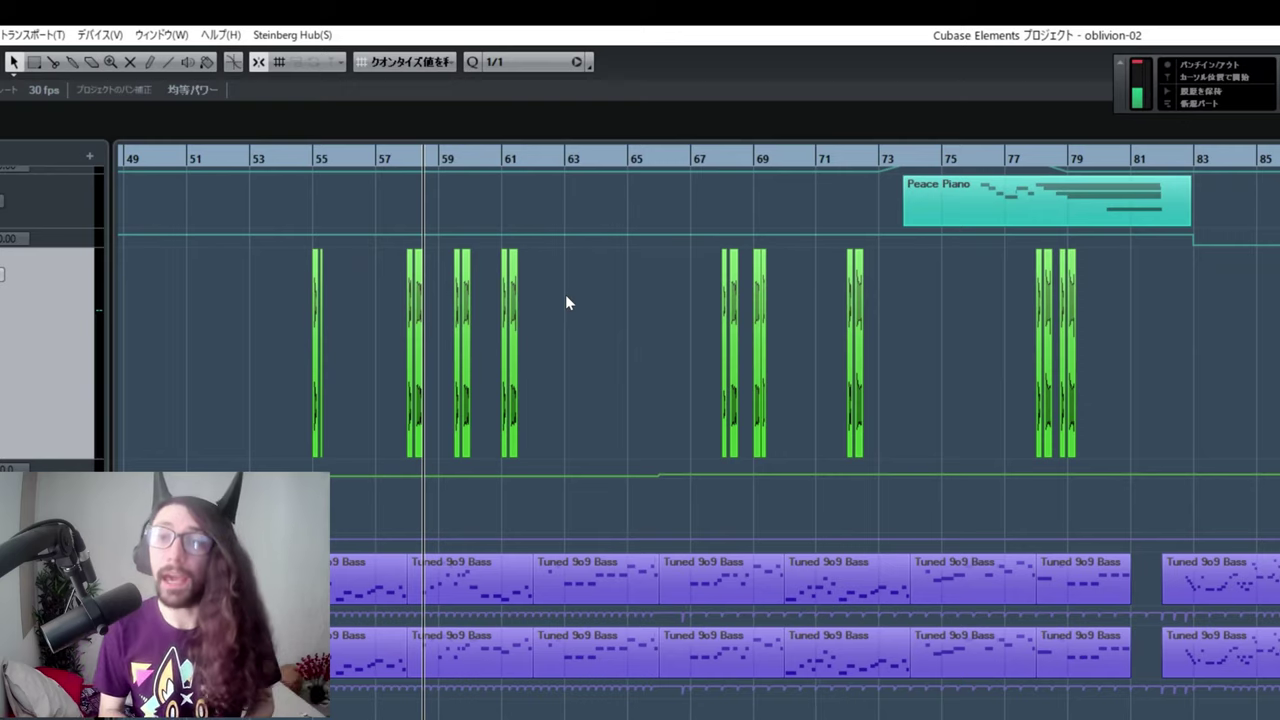
{"action": "key", "text": "shift+f"}
{"action": "scroll", "coordinate": [644, 459], "scroll_direction": "down", "scroll_amount": 10}
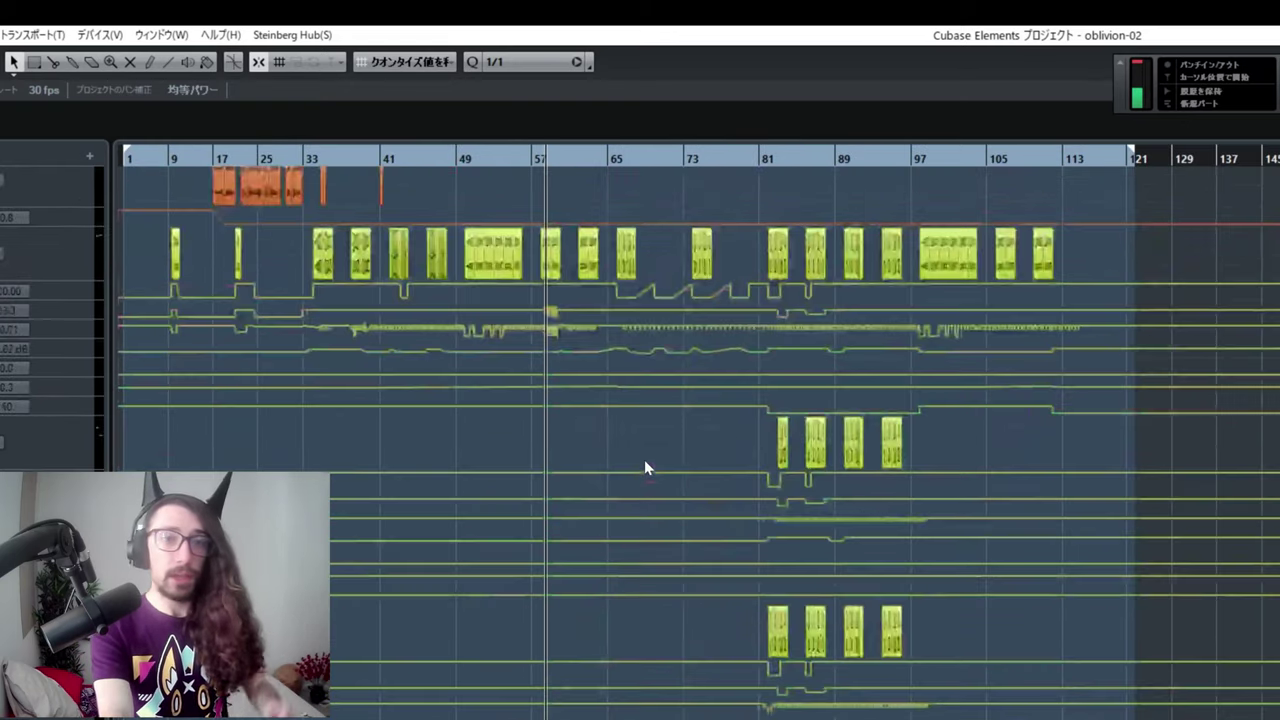
{"action": "scroll", "coordinate": [644, 459], "scroll_direction": "down", "scroll_amount": 8}
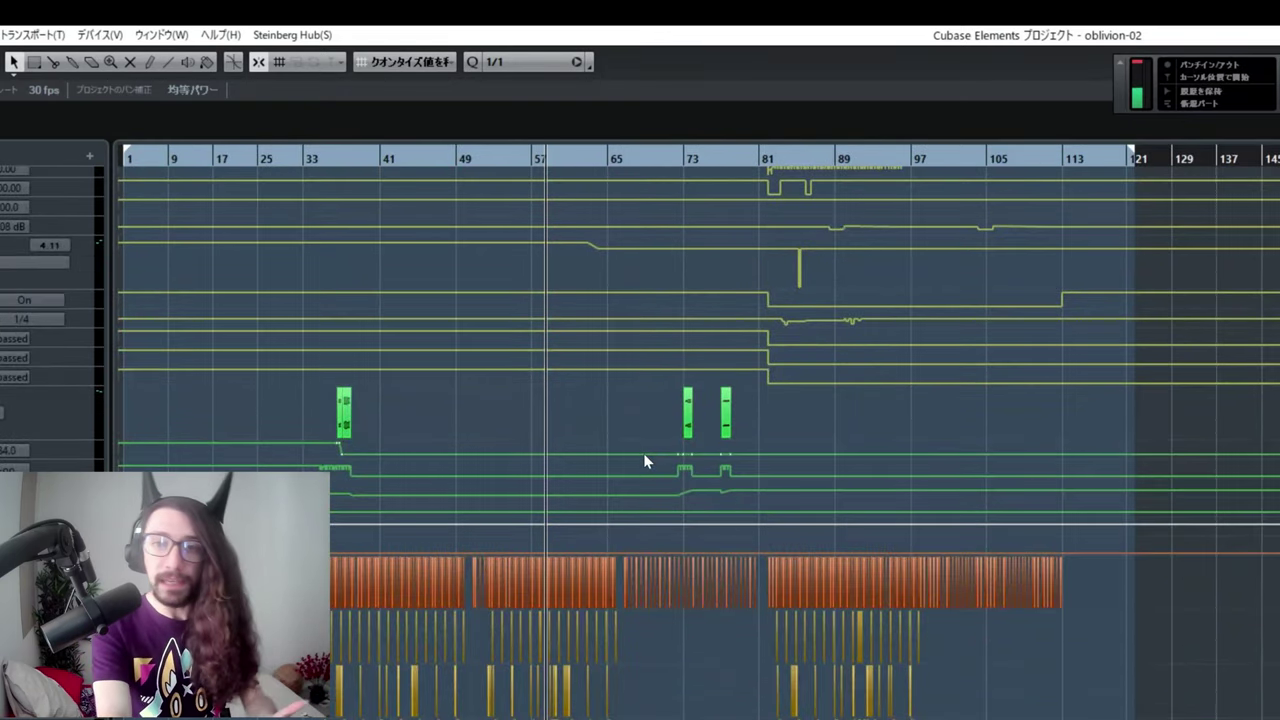
{"action": "scroll", "coordinate": [623, 516], "scroll_direction": "down", "scroll_amount": 15}
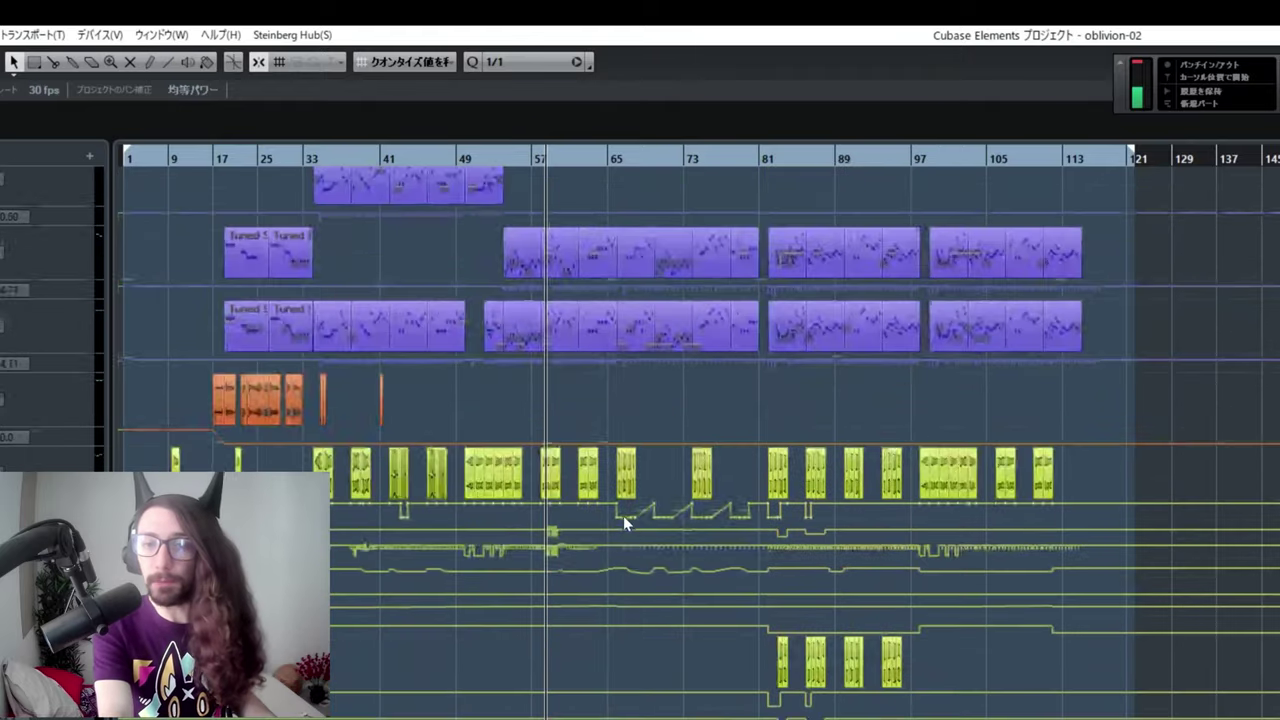
{"action": "scroll", "coordinate": [623, 517], "scroll_direction": "up", "scroll_amount": 8}
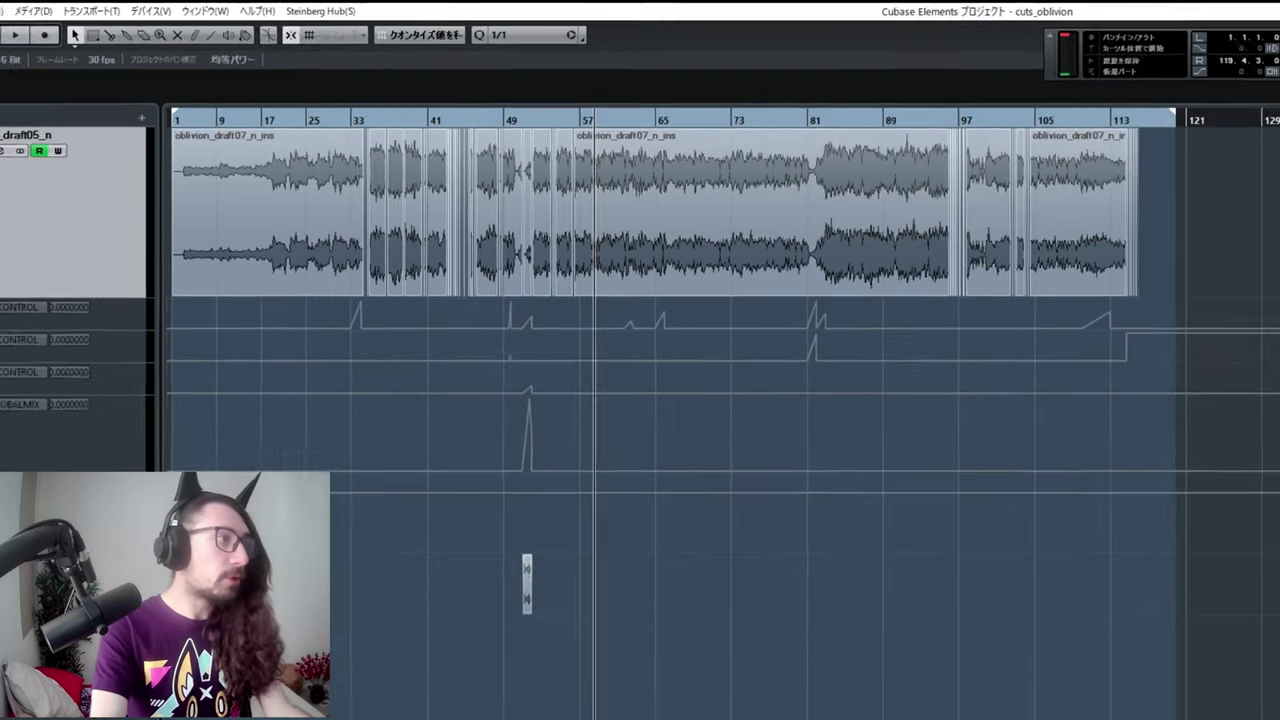
- Open all three Transit plug-in windows from the mix track's insert slots
{"action": "left_click", "coordinate": [0, 371]}
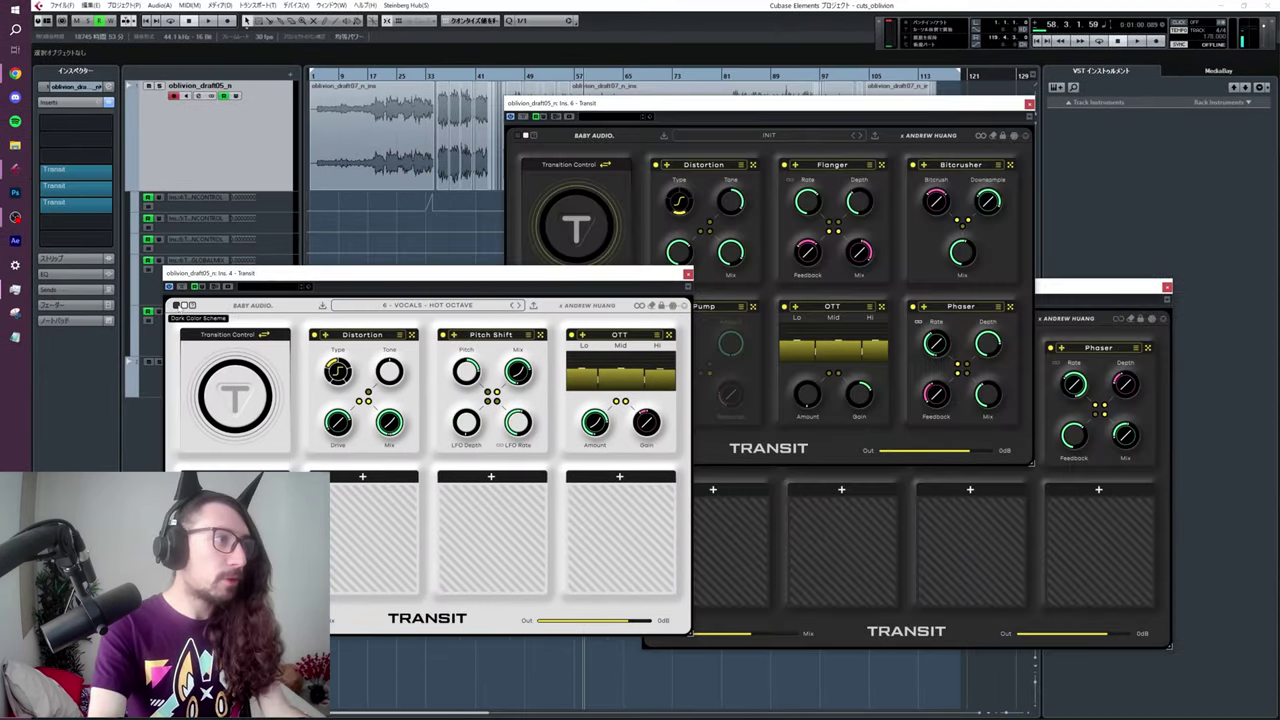
{"action": "left_click", "coordinate": [182, 306]}
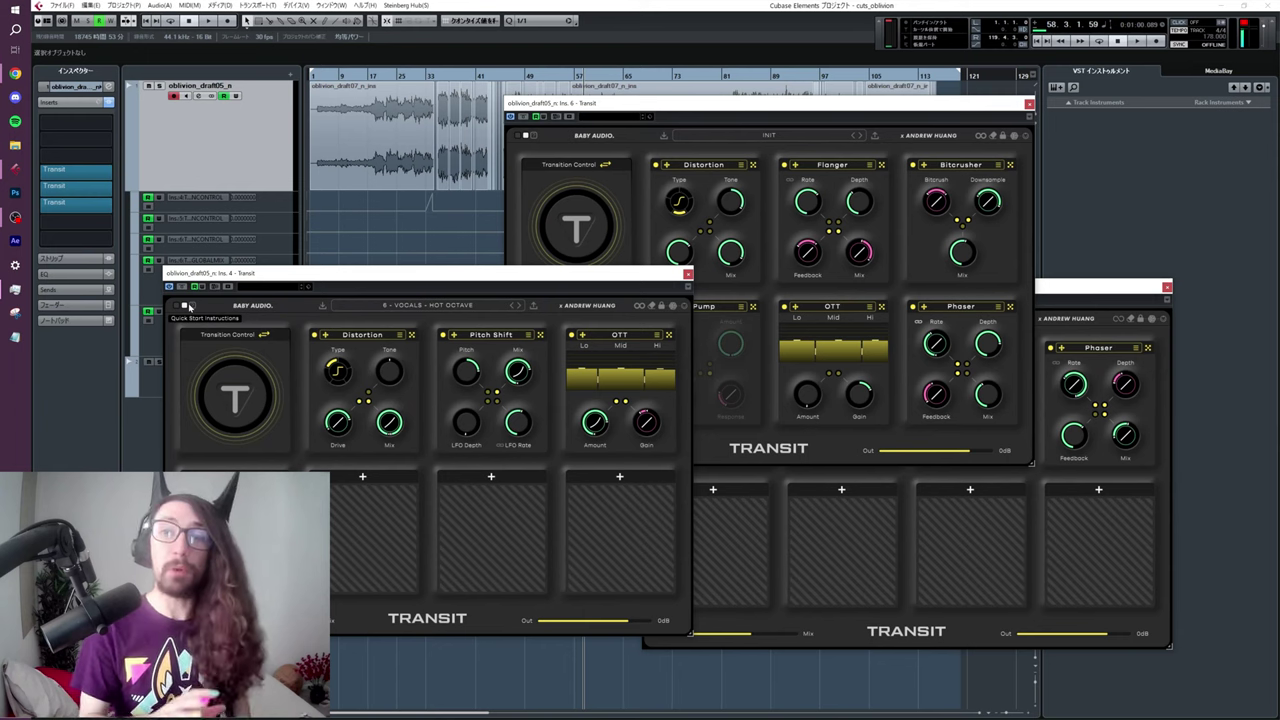